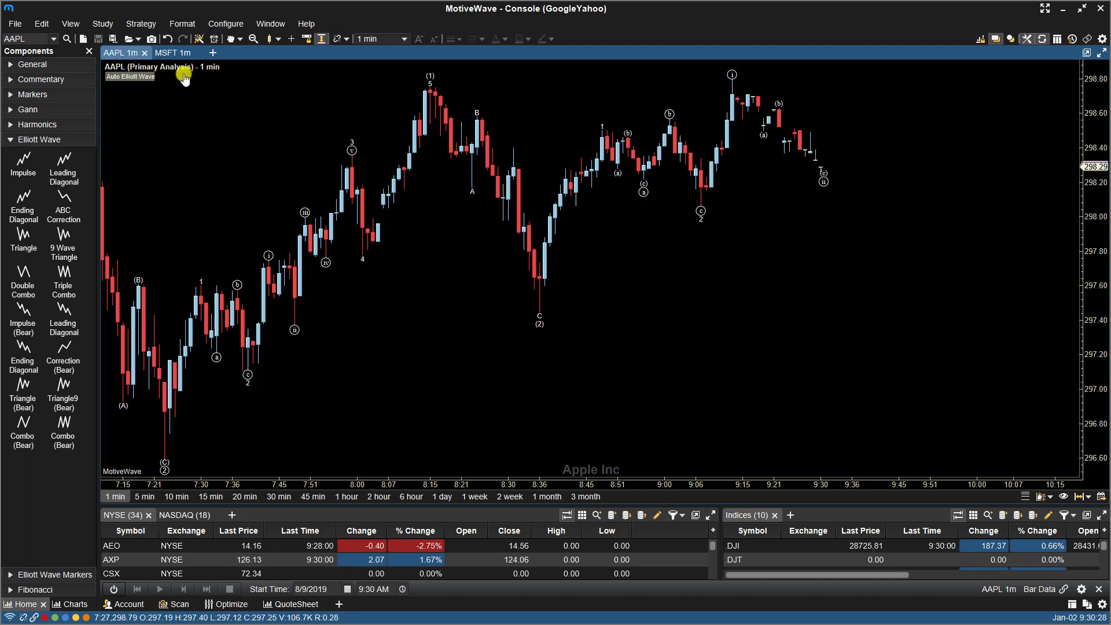
On the MSFT 1m chart, pick Auto Elliott Wave from All Studies to open its settings
left_click(170, 54)
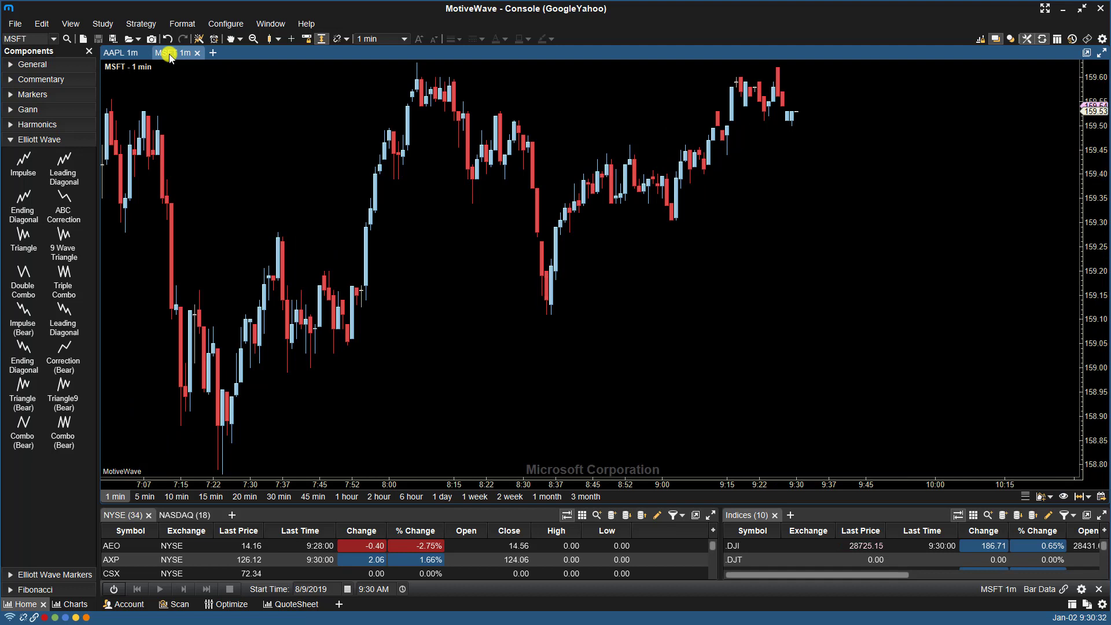
left_click(104, 24)
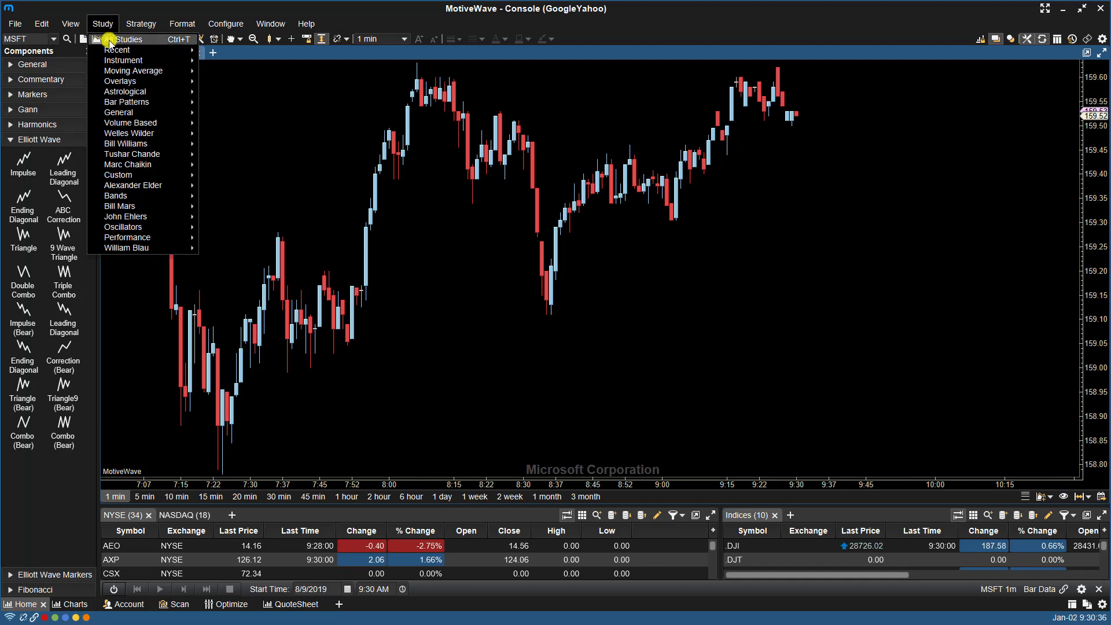
left_click(110, 41)
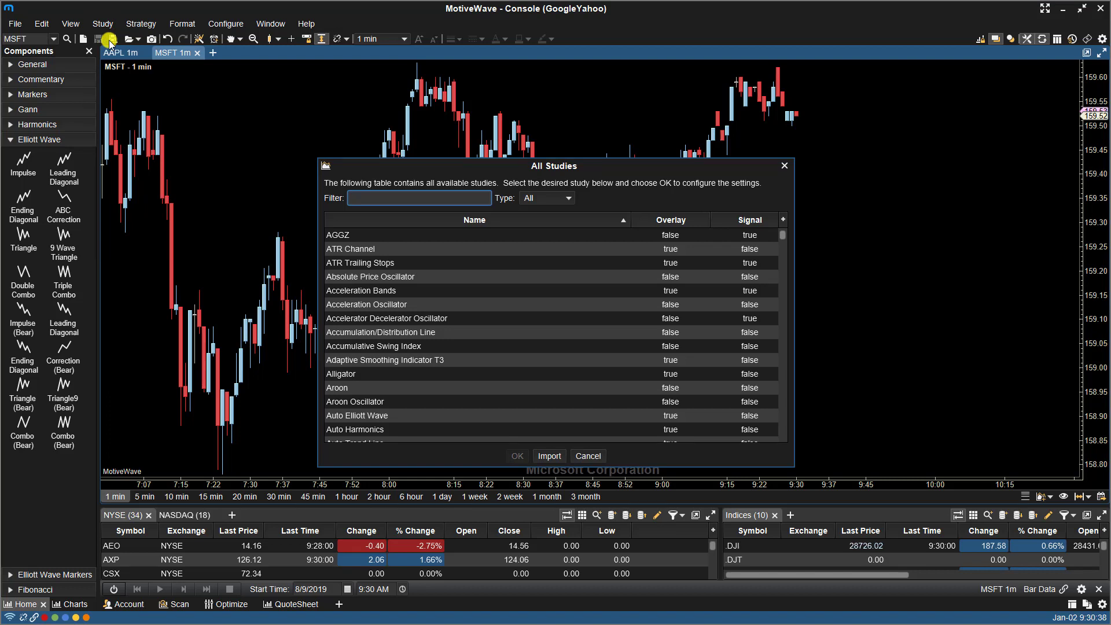
type("au")
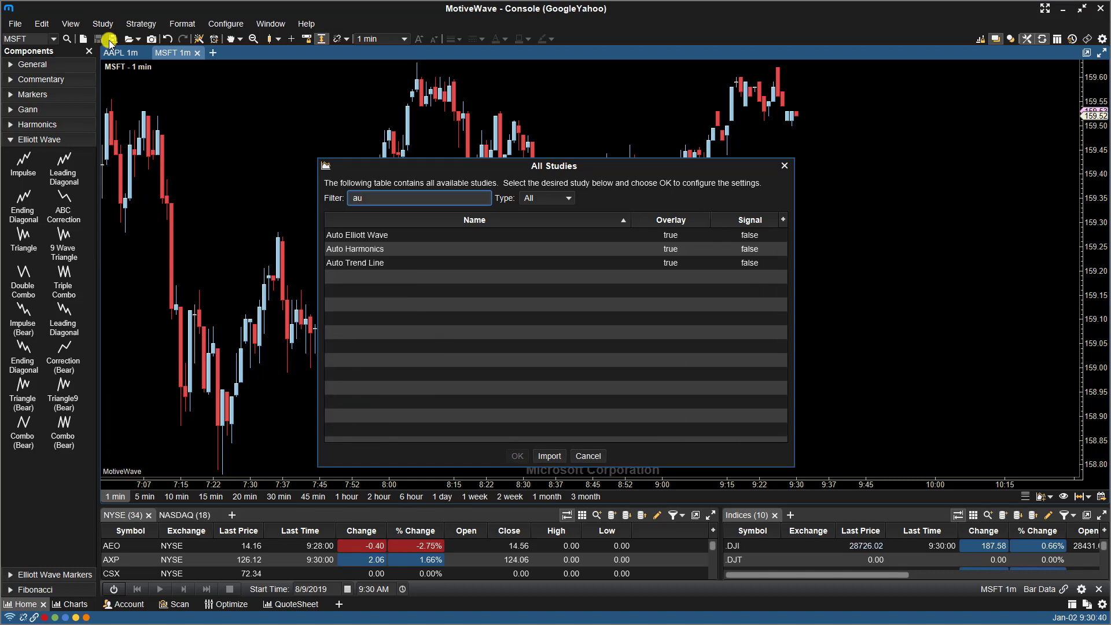
key("BackSpace")
key("BackSpace")
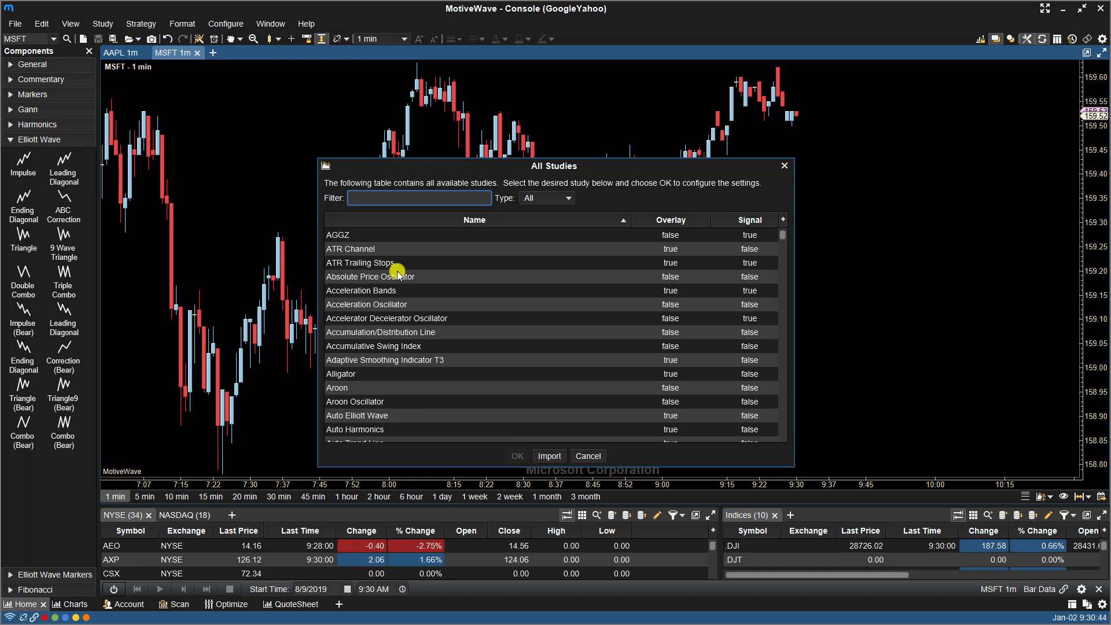
scroll(412, 362, "down", 2)
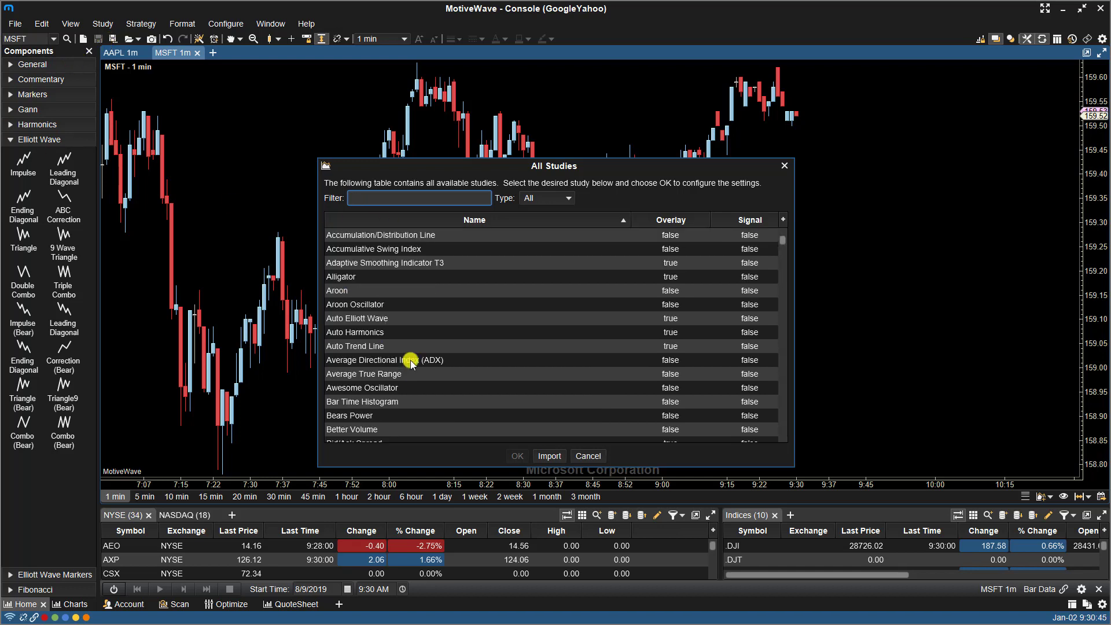
left_click(359, 319)
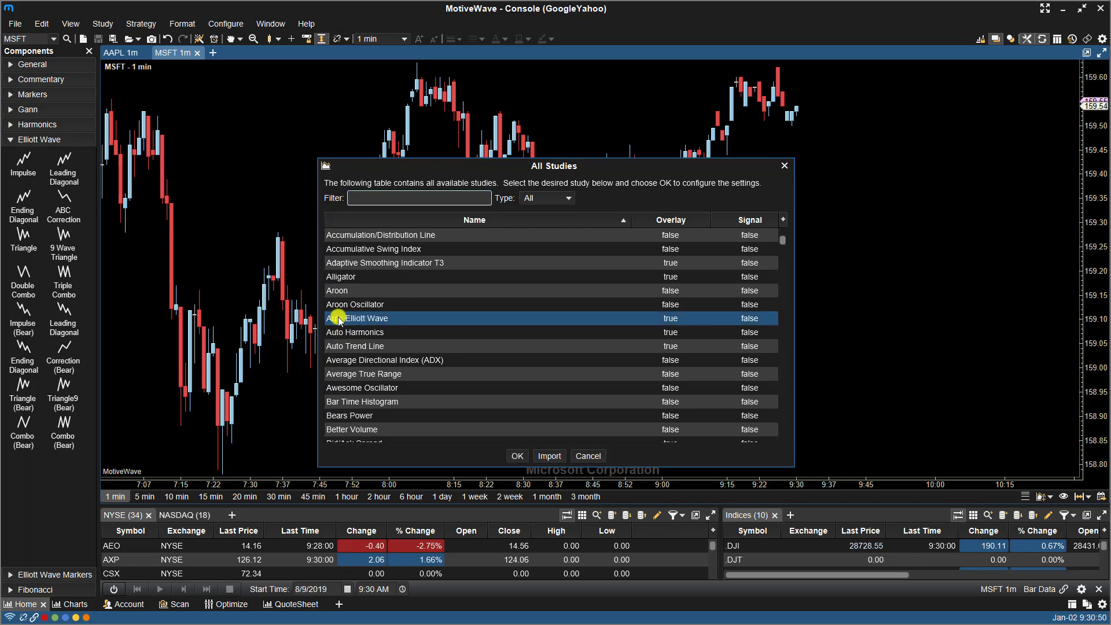
left_click(515, 456)
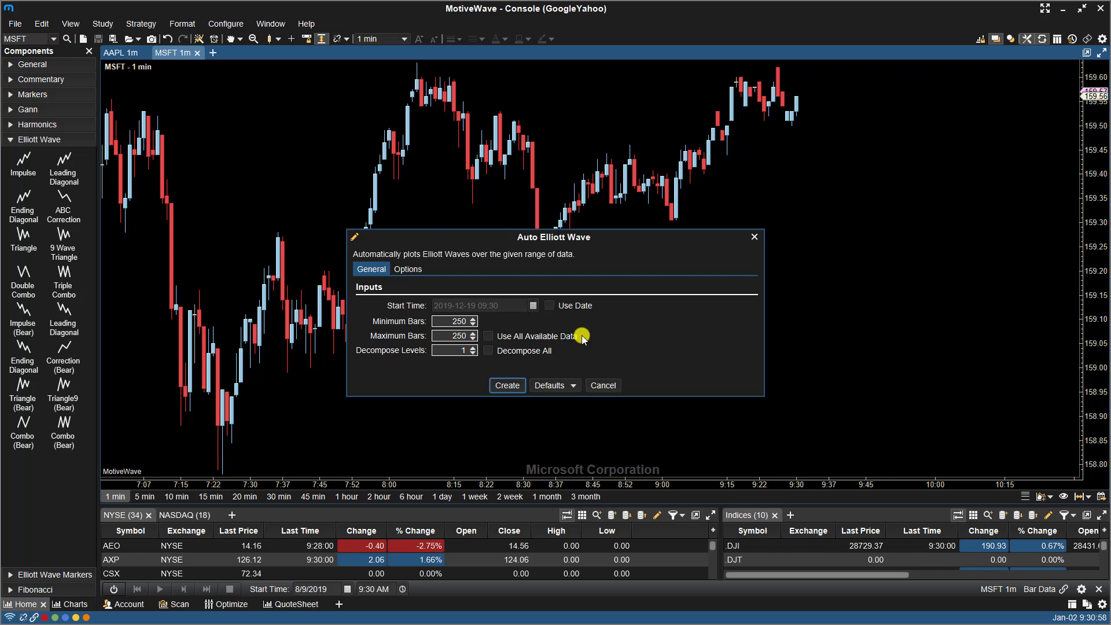
Create the Auto Elliott Wave study on MSFT, then delete it from the chart
left_click(502, 386)
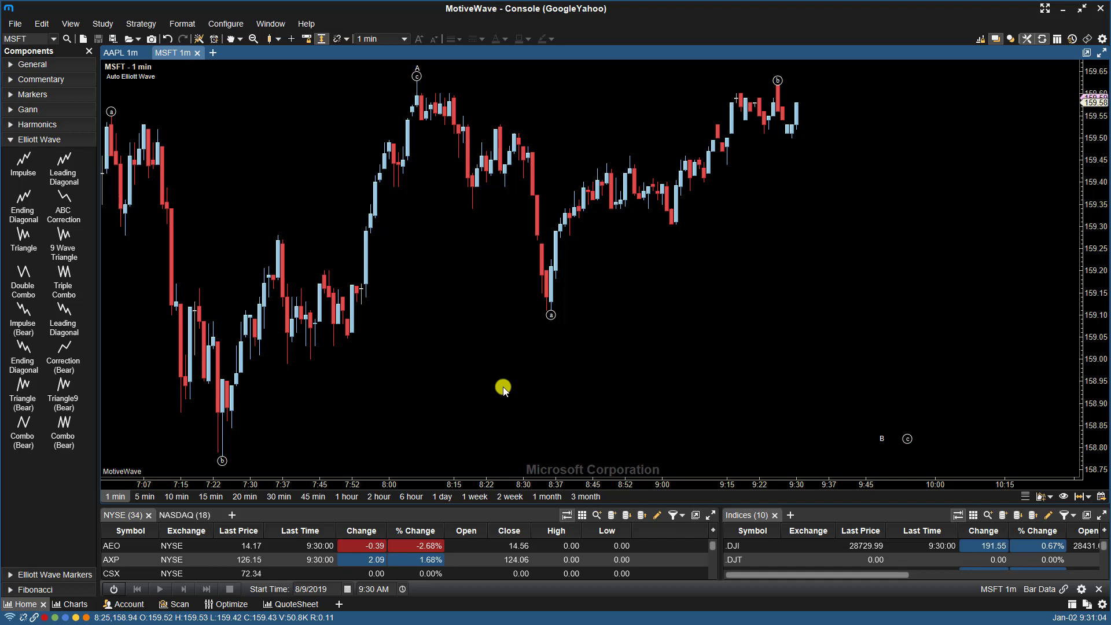
right_click(135, 77)
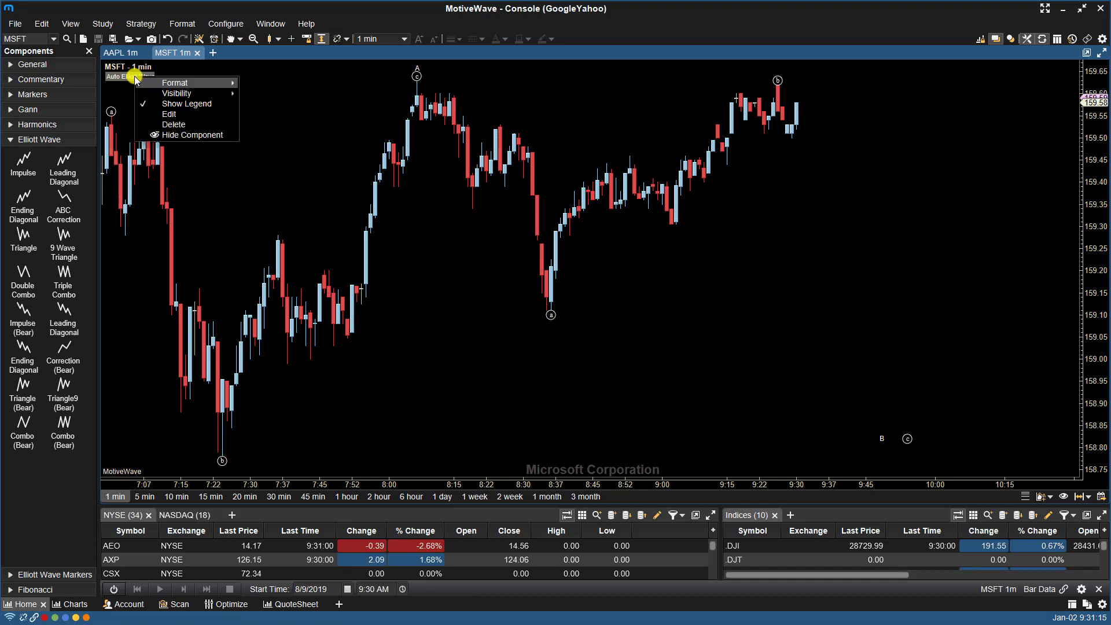
left_click(167, 126)
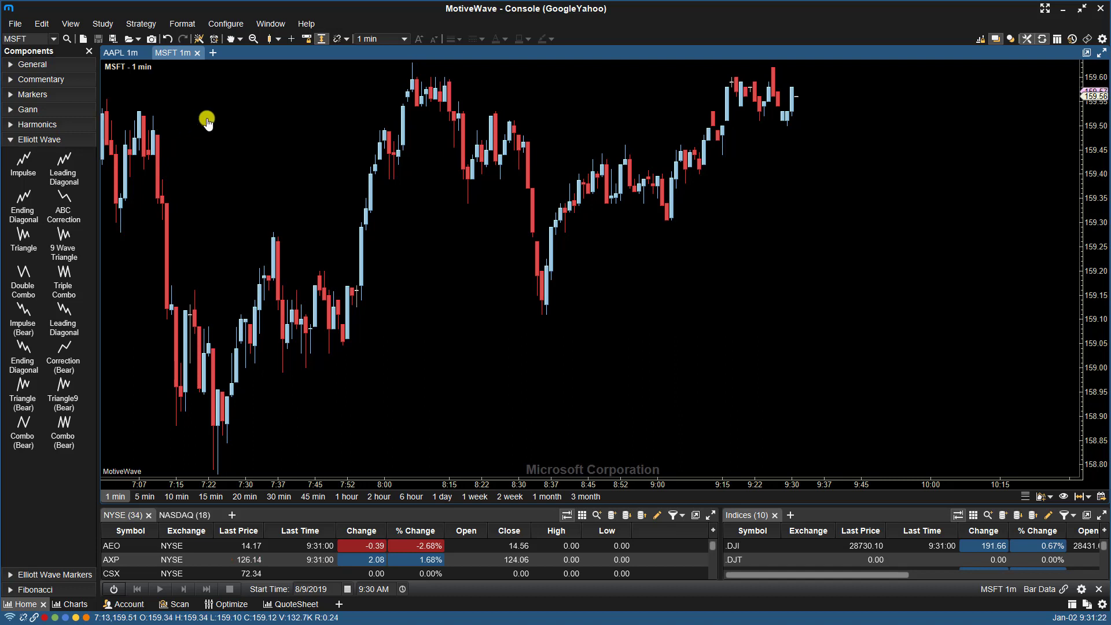
Re-add Auto Elliott Wave from recent studies and create it with 250 Minimum/Maximum Bars
right_click(257, 114)
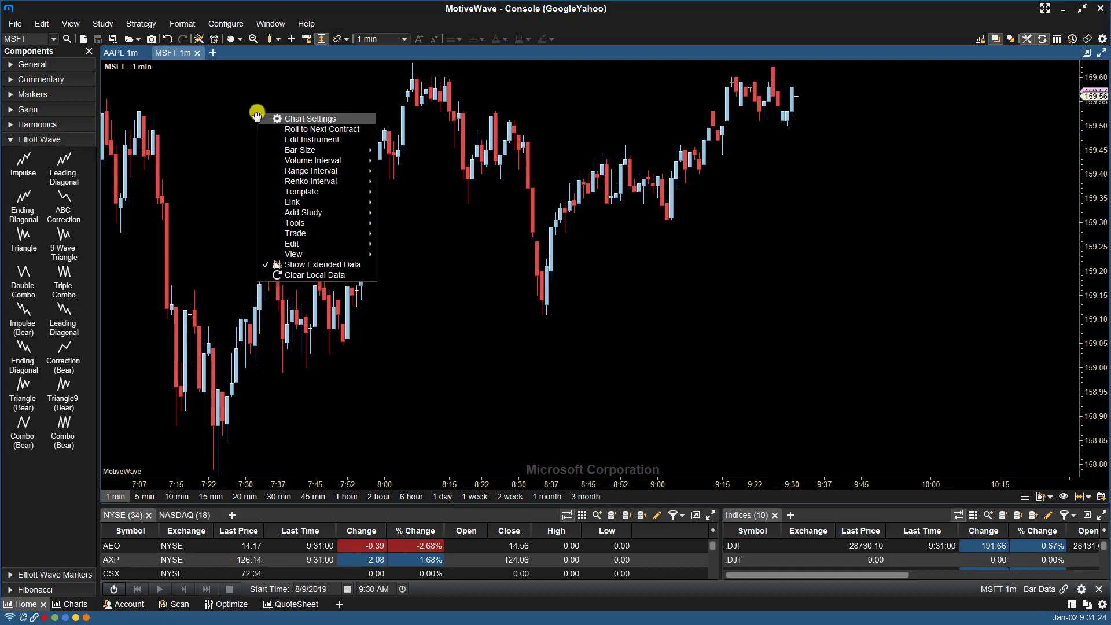
mouse_move(300, 214)
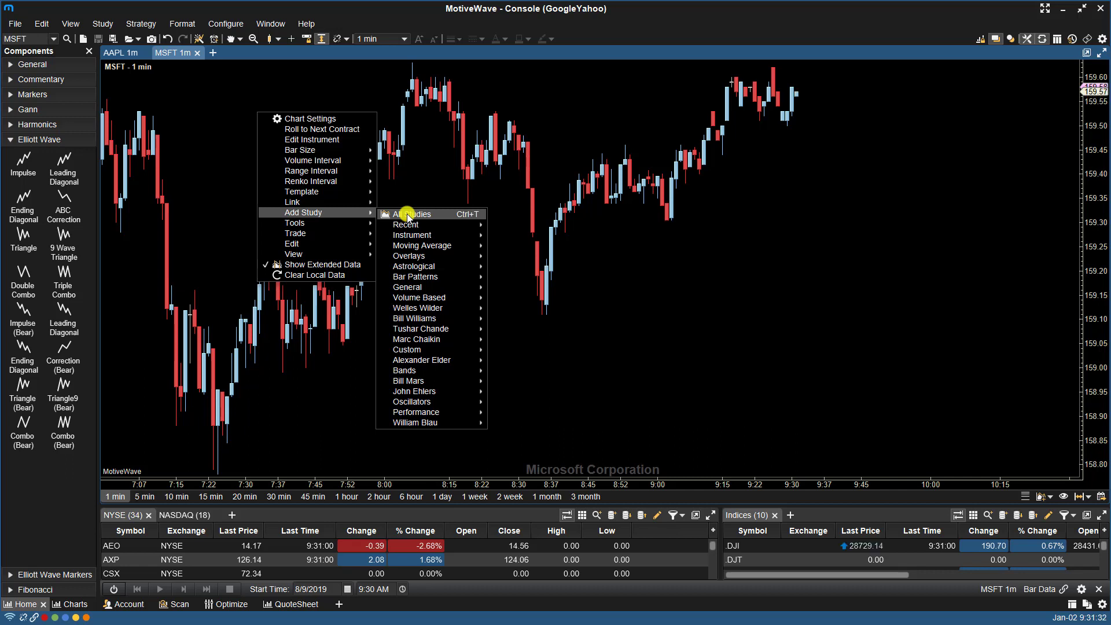
mouse_move(409, 226)
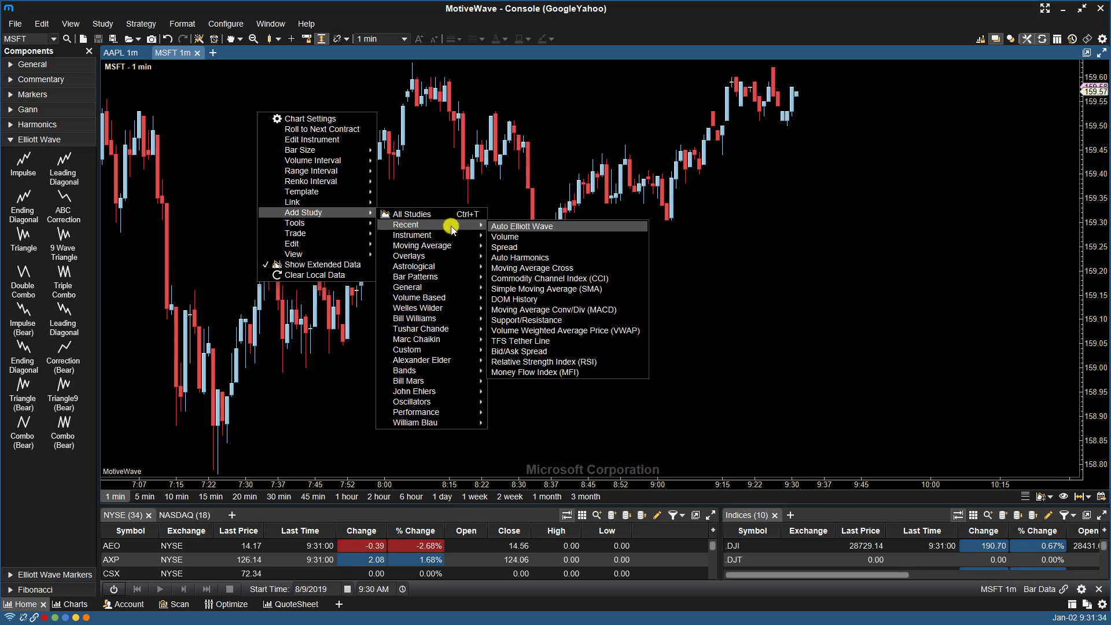
left_click(502, 227)
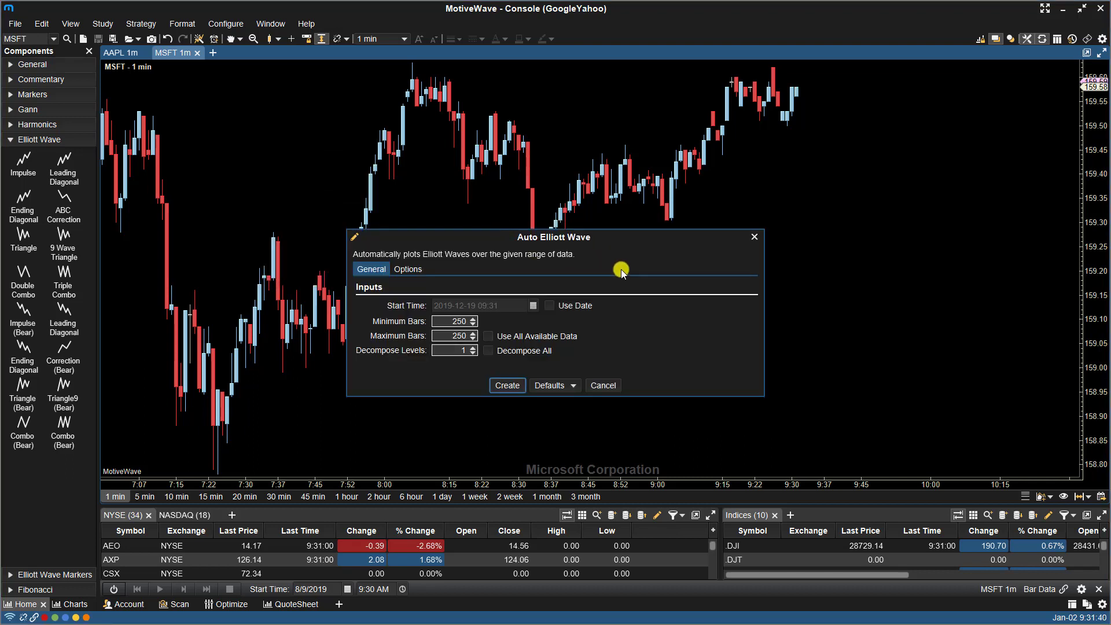
left_click(507, 385)
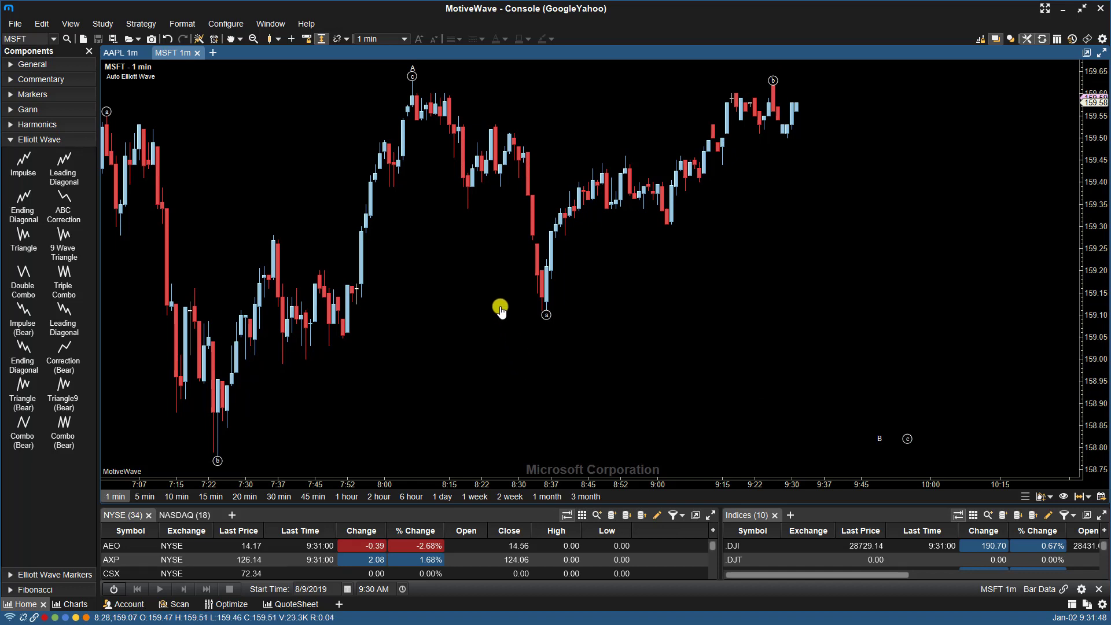
double_click(138, 82)
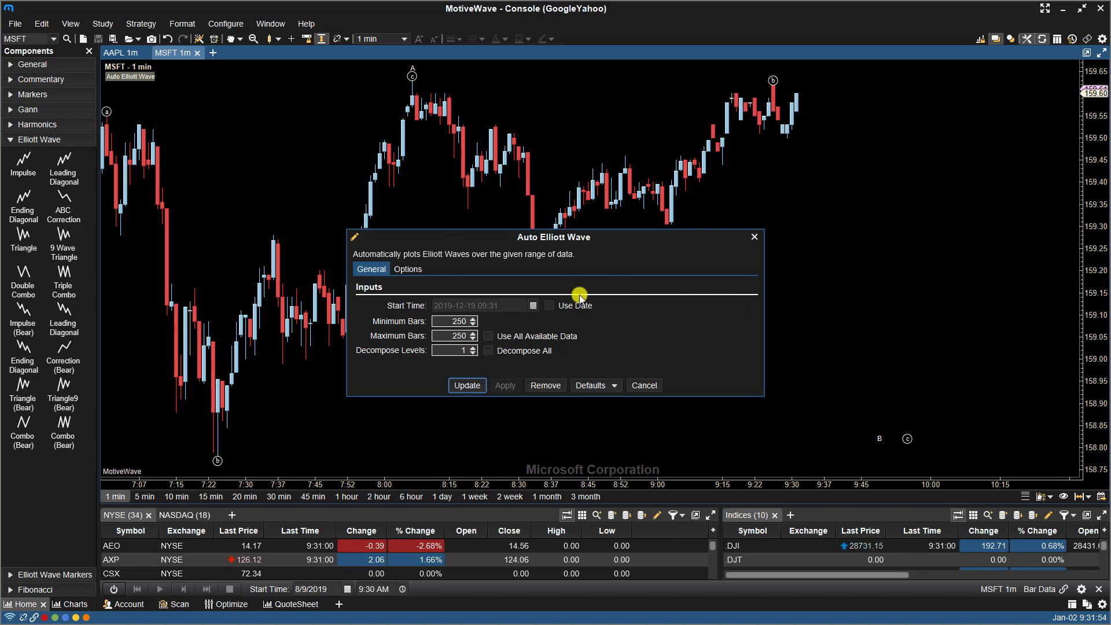
left_click(412, 270)
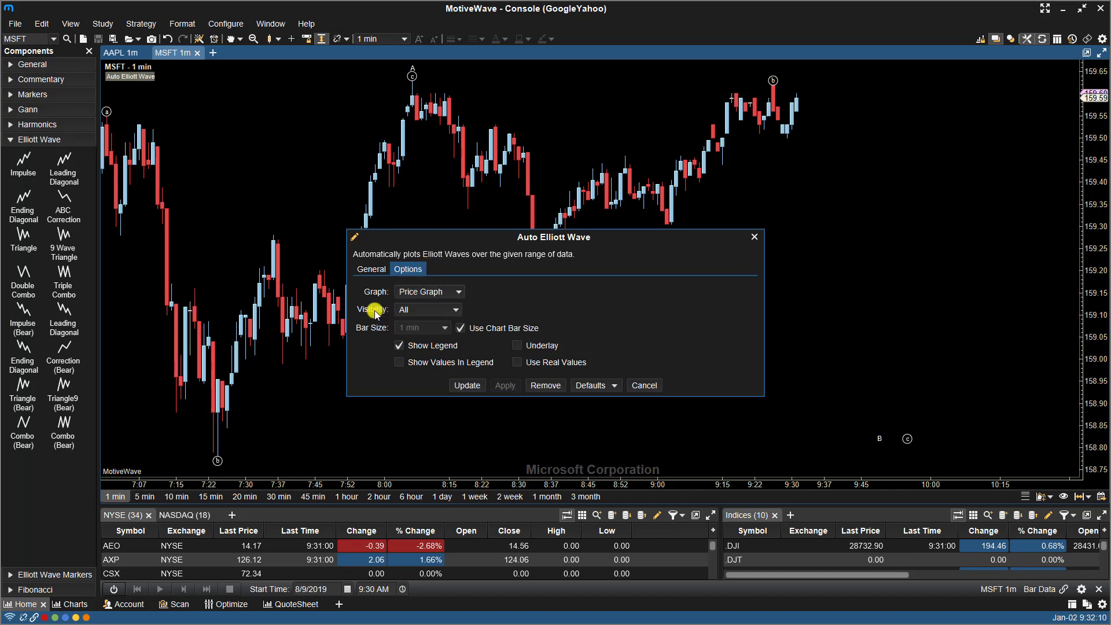
left_click(430, 313)
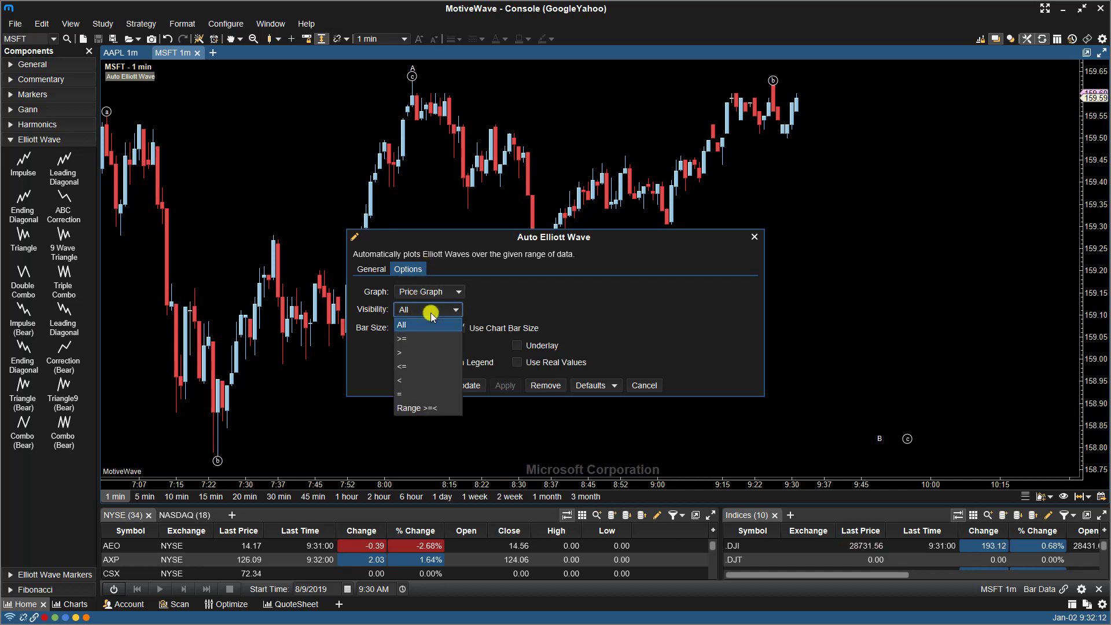
left_click(478, 310)
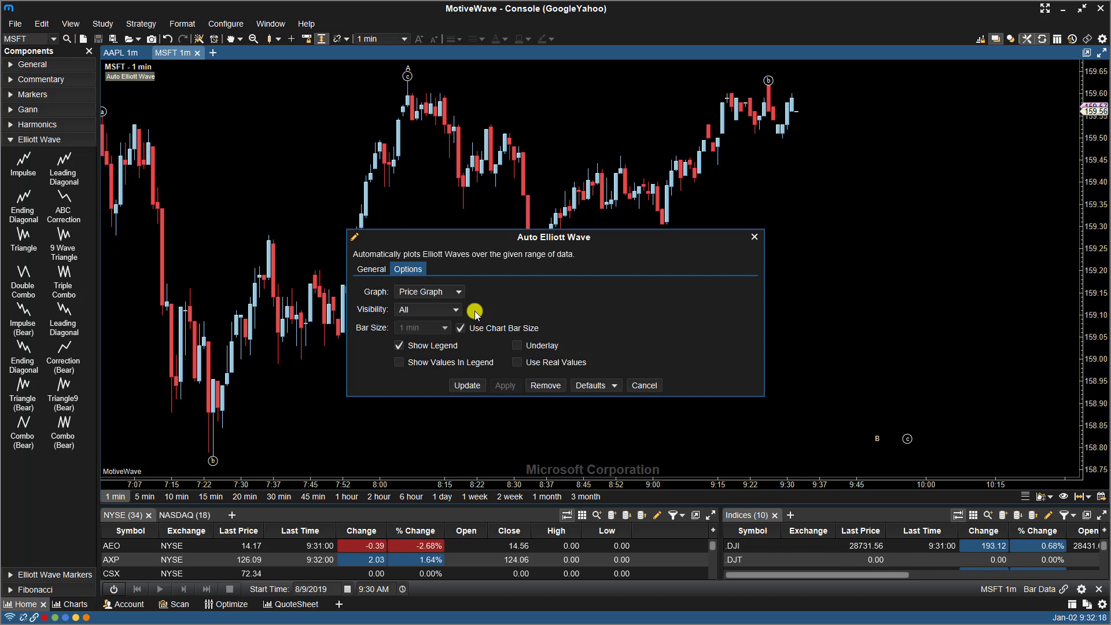
In the General inputs, adjust Decompose Levels, then enable Decompose All
left_click(370, 269)
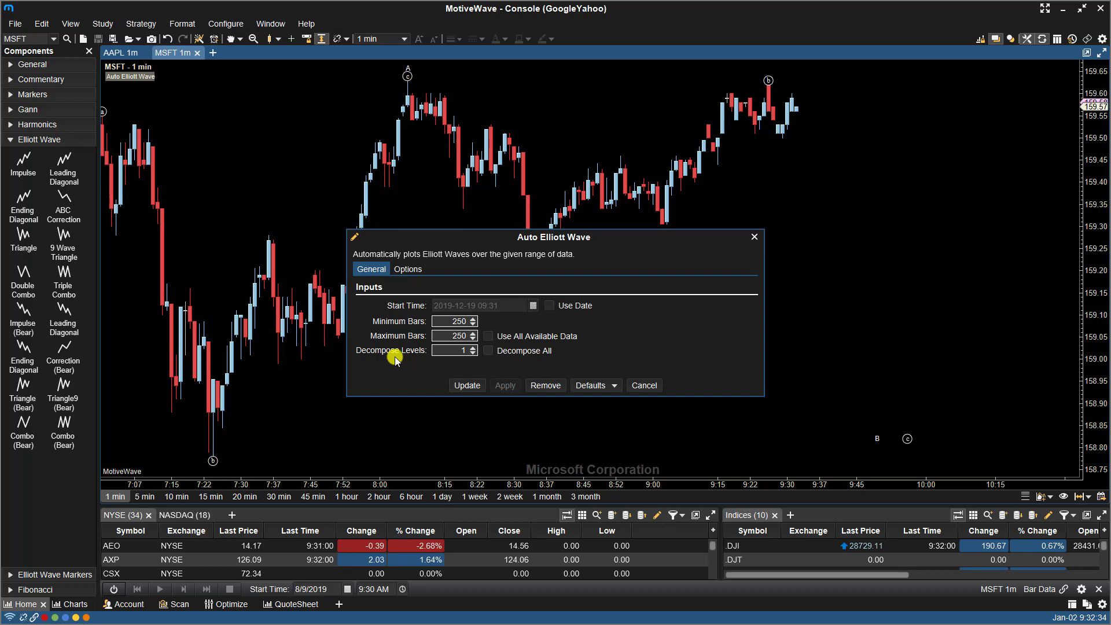
left_click(474, 347)
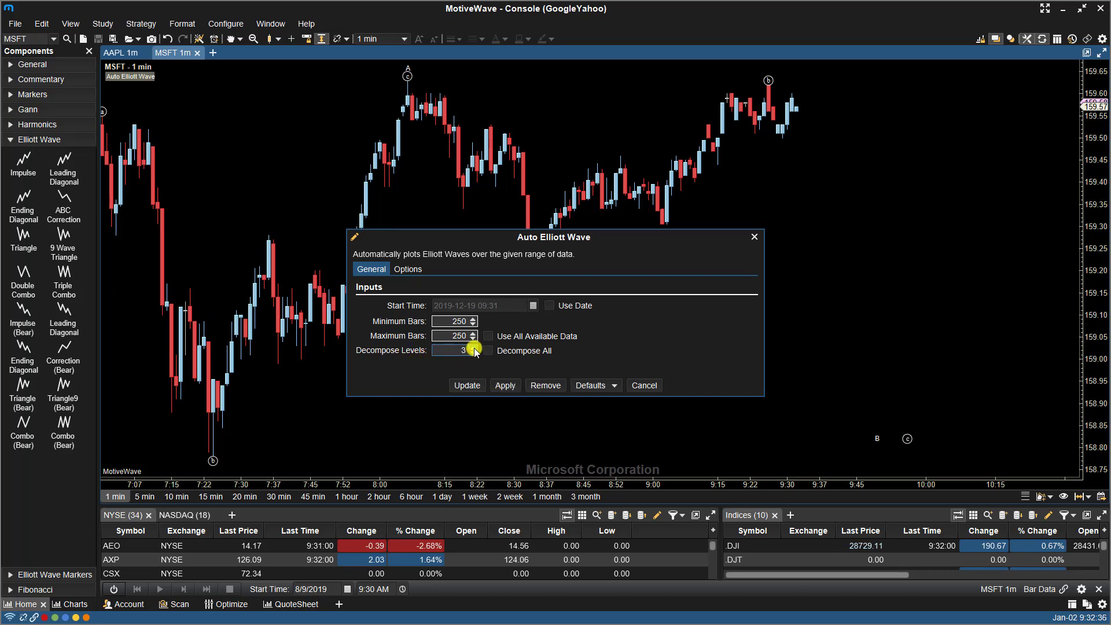
left_click(474, 353)
left_click(474, 354)
left_click(475, 354)
left_click(475, 354)
left_click(475, 347)
left_click(474, 347)
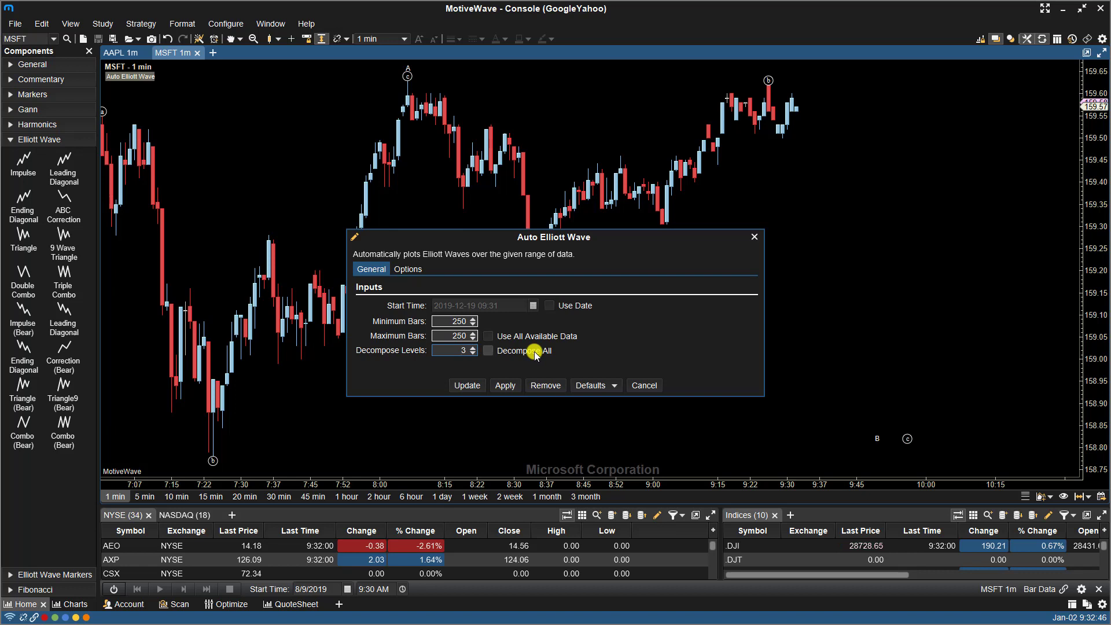
left_click(488, 352)
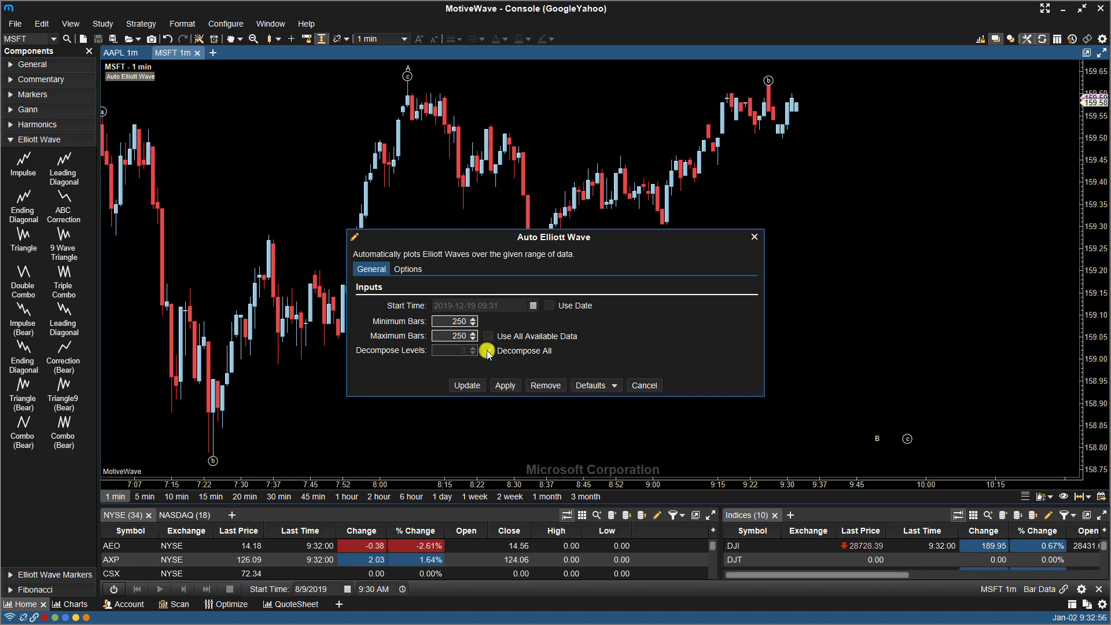
Apply the Decompose All settings to draw the decomposed wave labels on MSFT
left_click(505, 388)
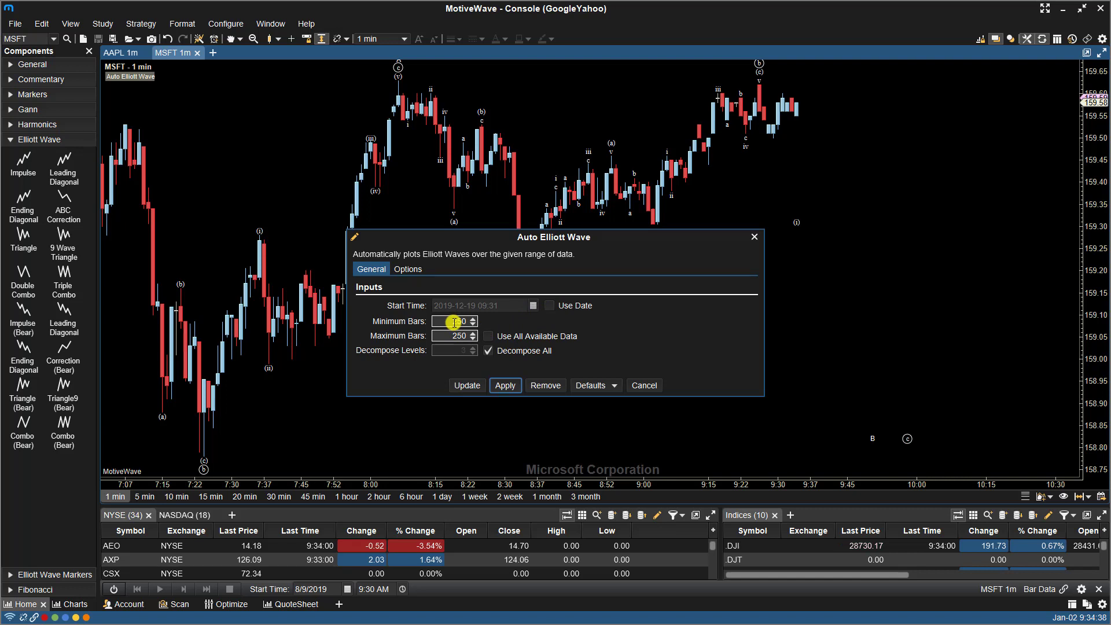
Enable Use All Available Data and apply to recalculate the wave labels
left_click(489, 337)
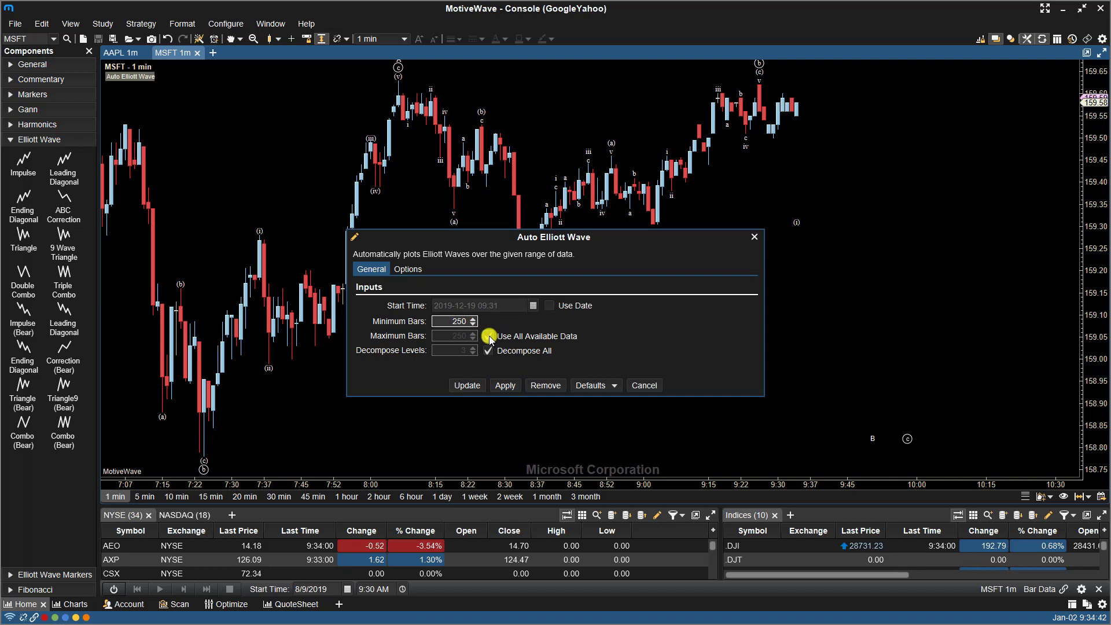
left_click(506, 386)
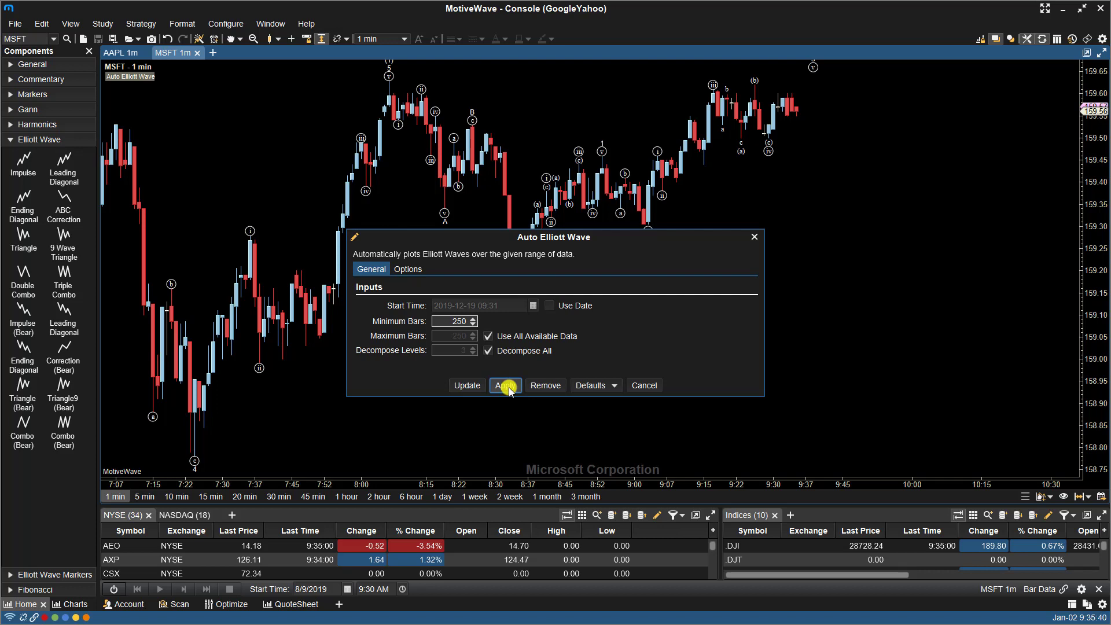
Enable Use Date and pick August 1 in the Start Time calendar
left_click(550, 305)
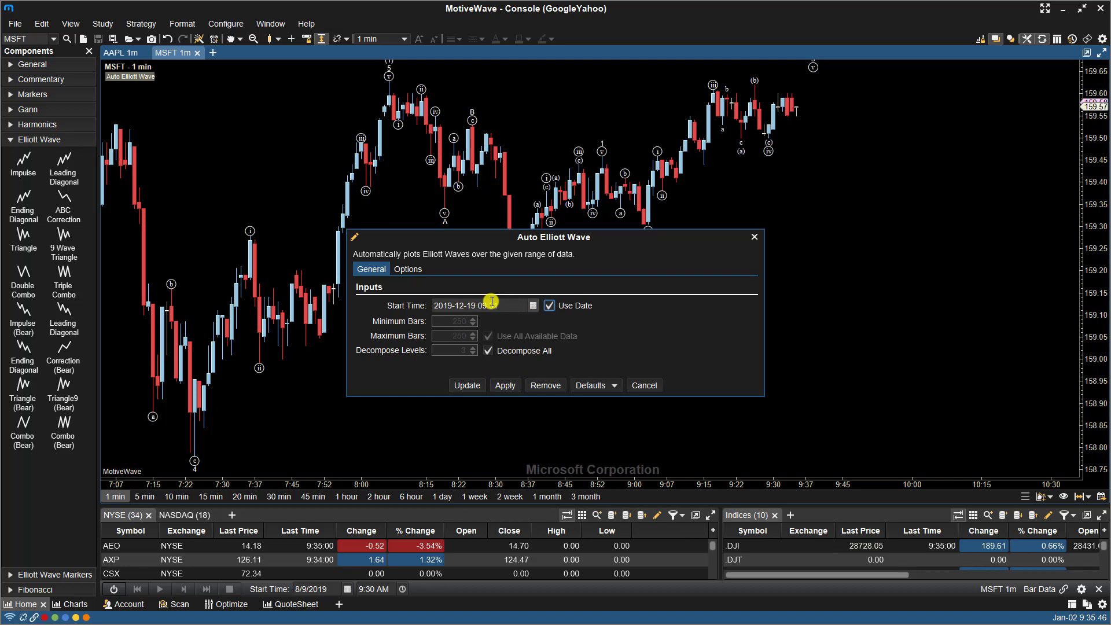
left_click(532, 307)
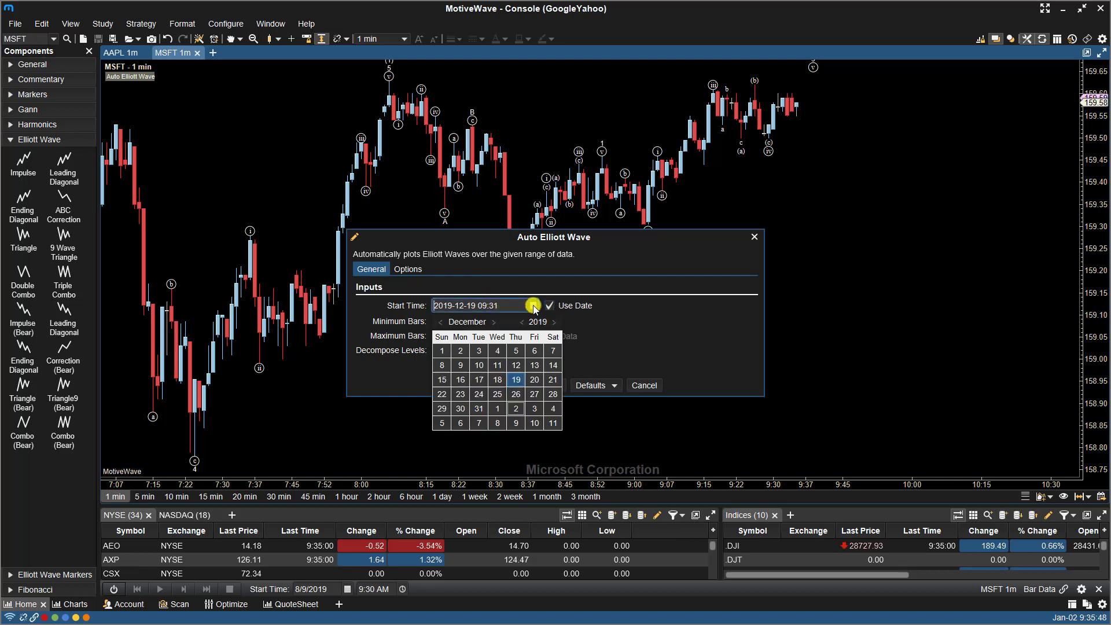
left_click(441, 322)
left_click(441, 322)
left_click(441, 322)
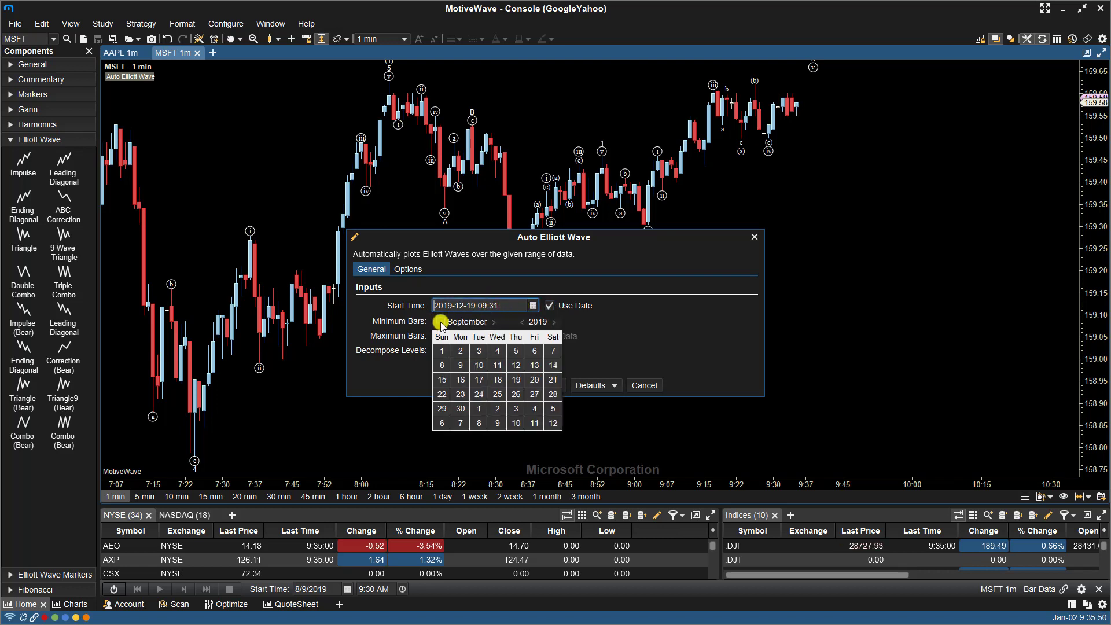
left_click(441, 322)
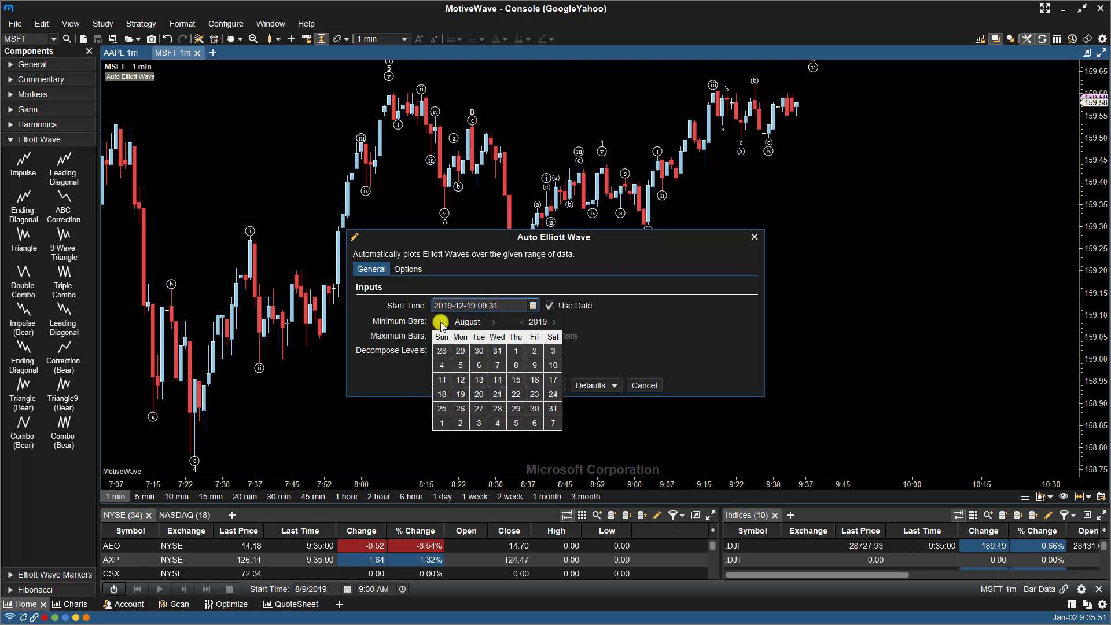
left_click(516, 351)
Move the start date back to August 1, 2016 and apply to redraw the labels
left_click(532, 306)
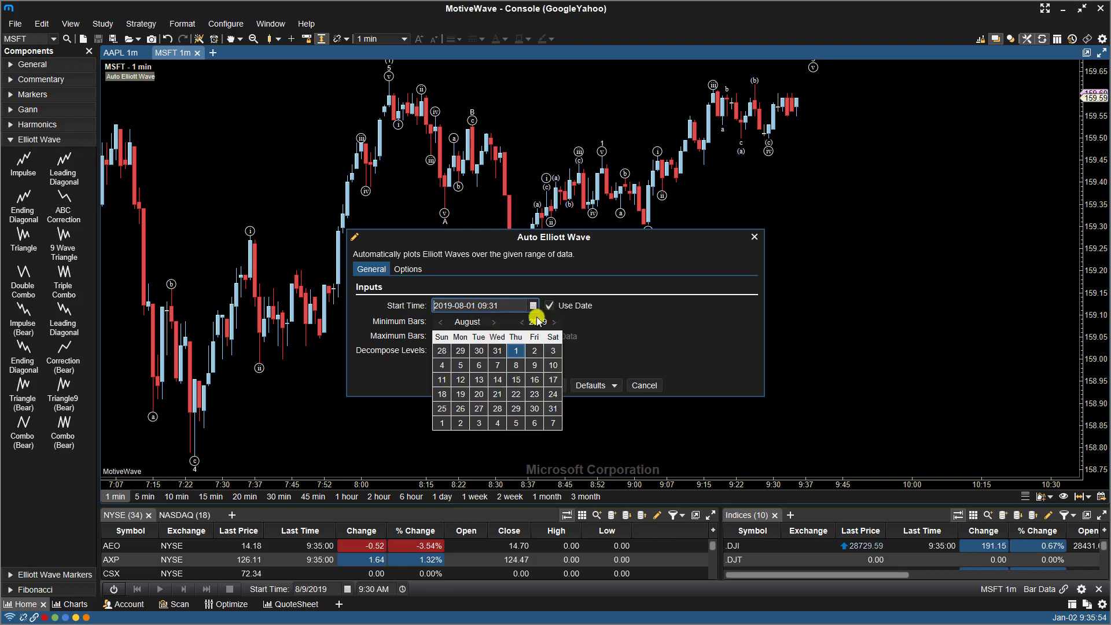
left_click(521, 321)
left_click(521, 322)
left_click(521, 321)
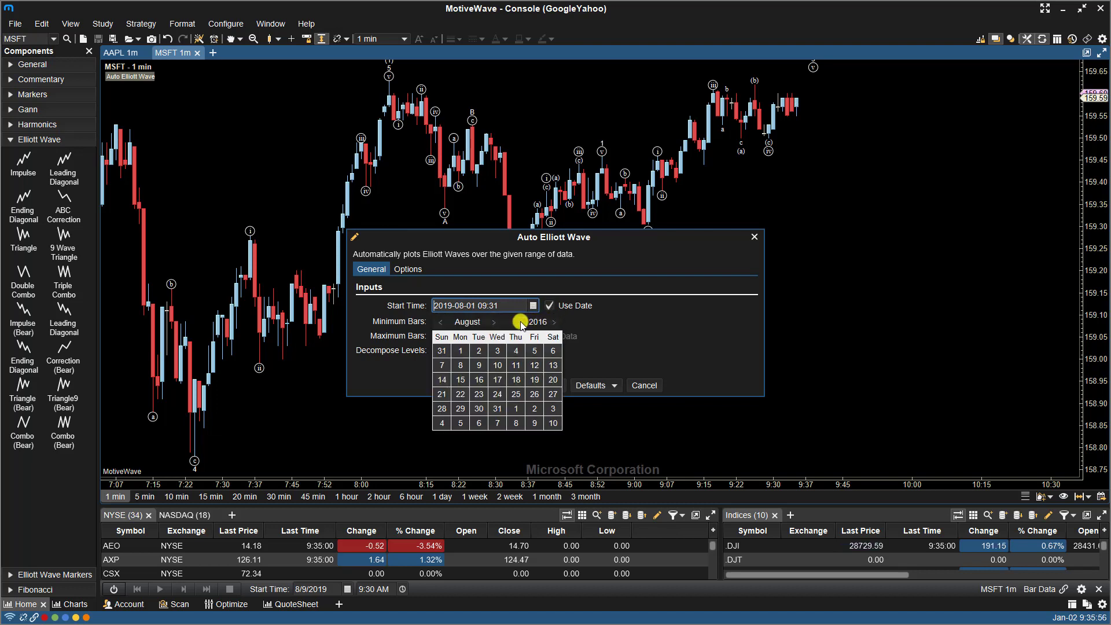
left_click(461, 351)
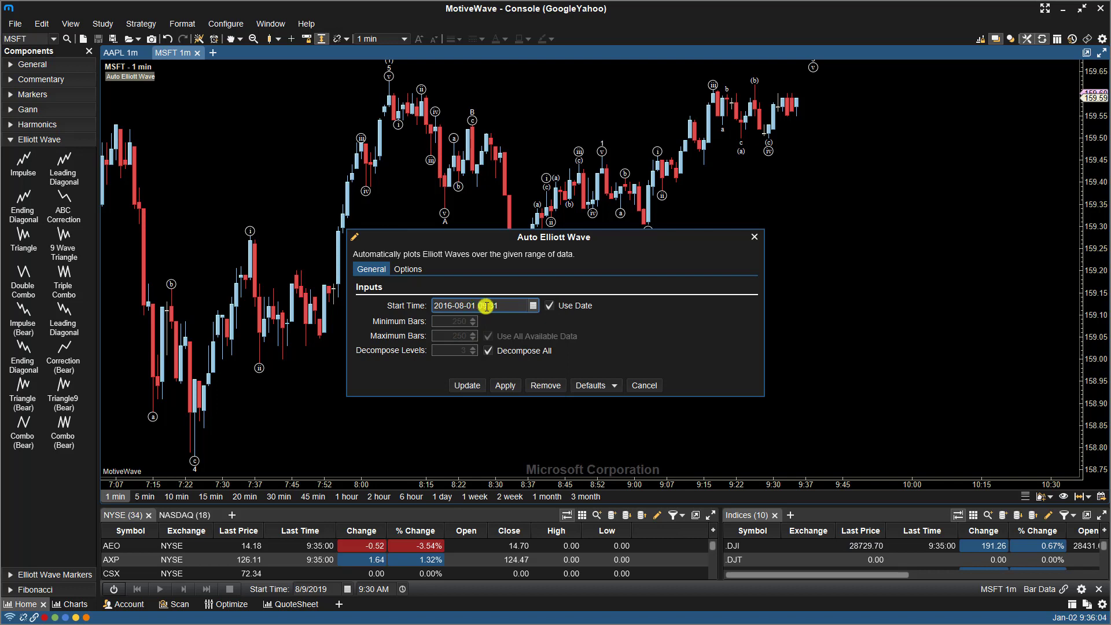
left_click(504, 386)
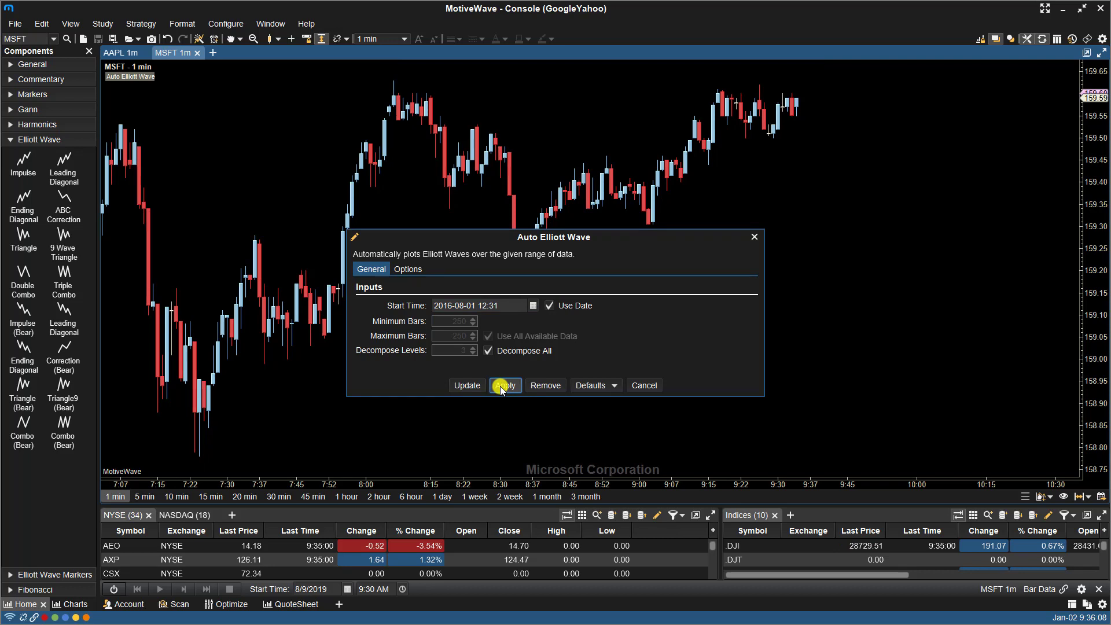
left_click(502, 386)
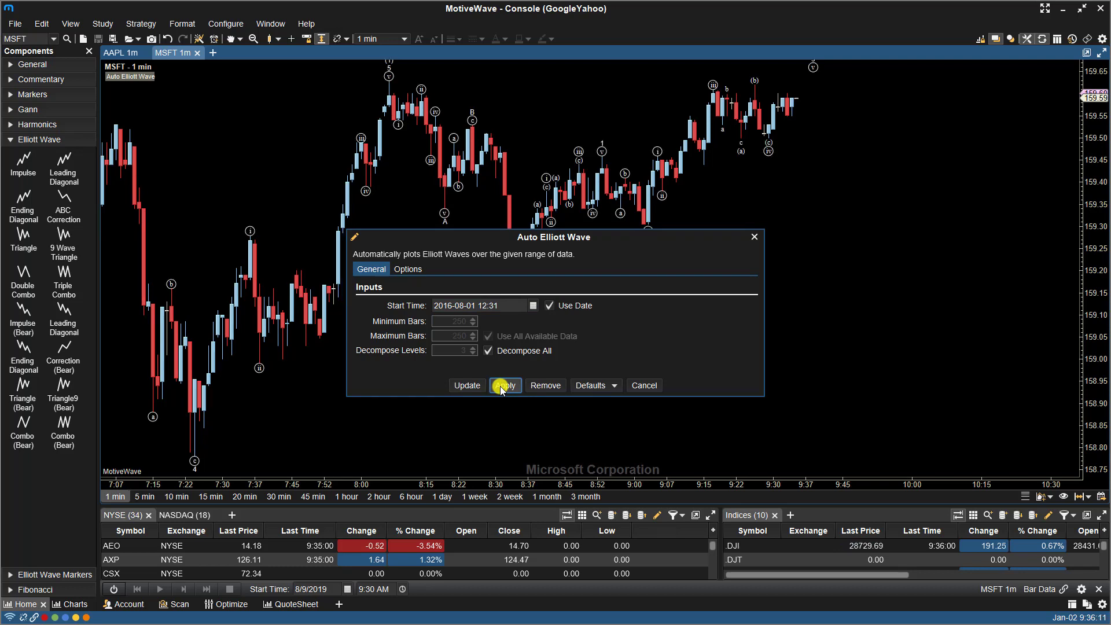